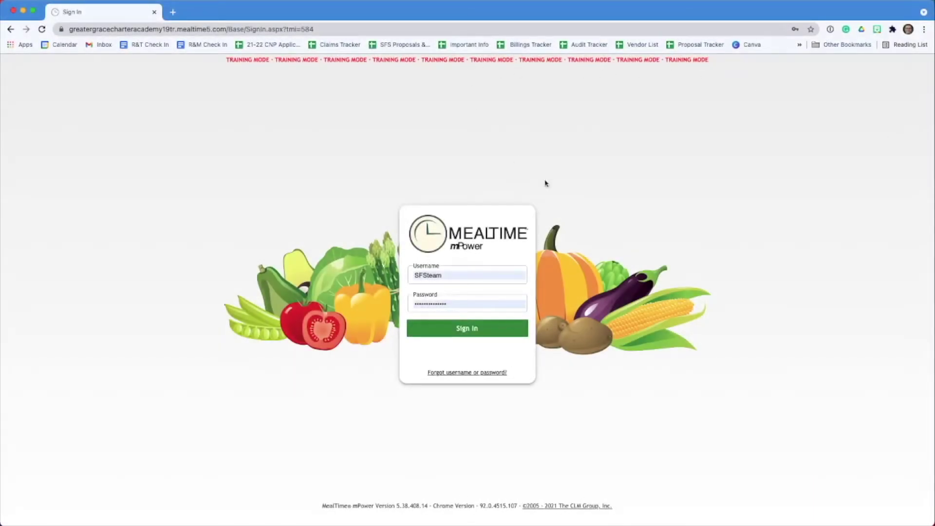
- Sign in to the training site with the prefilled username and password
click(477, 334)
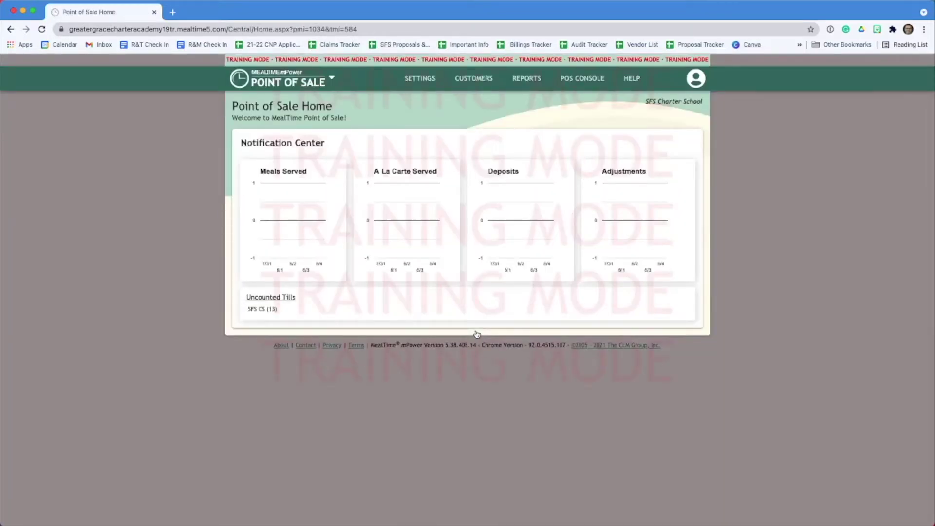
- Launch the POS for station SFS CS with the Lunch serving period and keyboard off
click(588, 81)
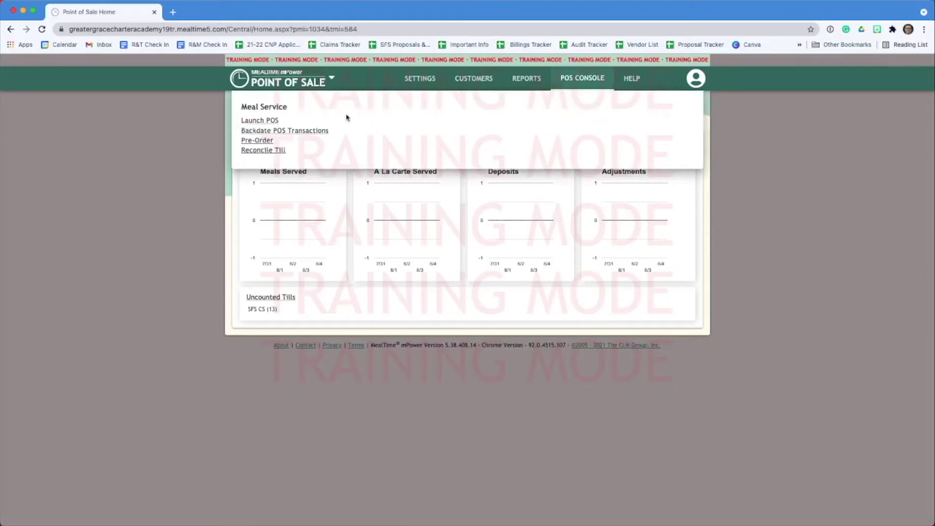
click(270, 121)
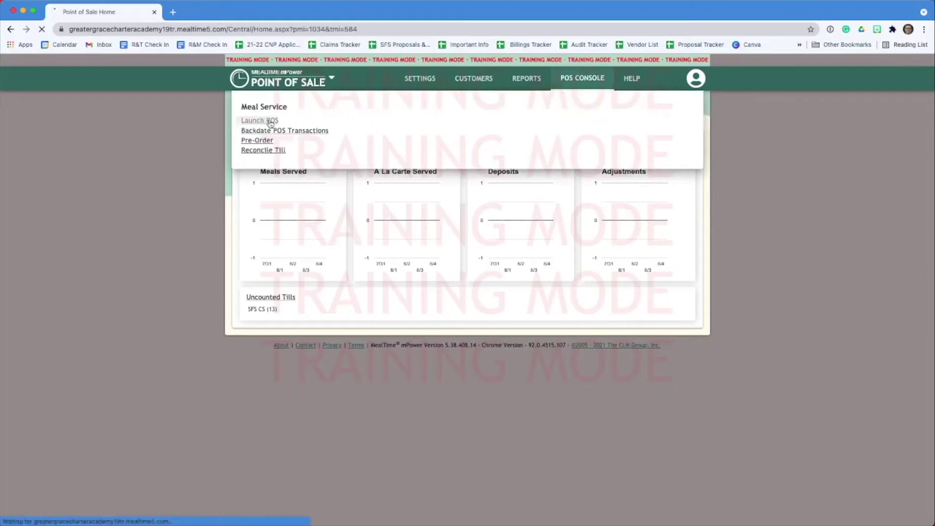
click(476, 216)
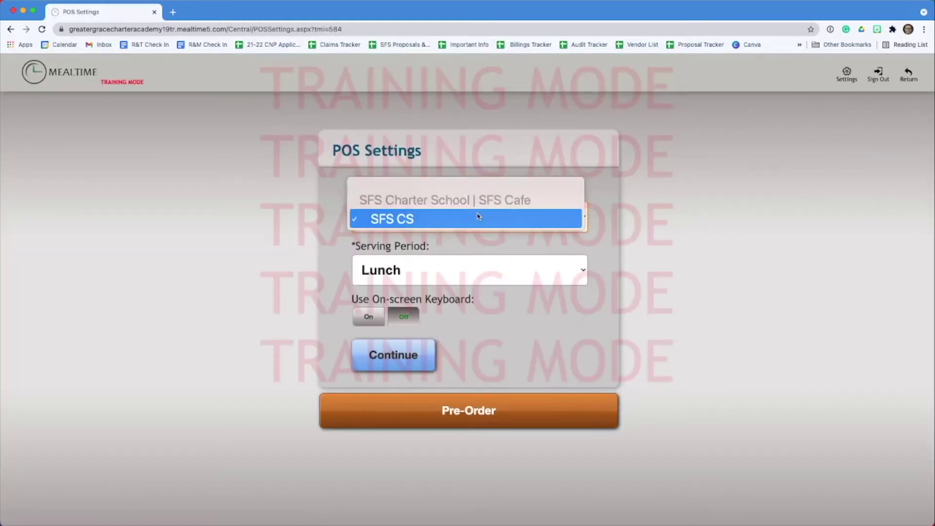
click(534, 269)
click(542, 276)
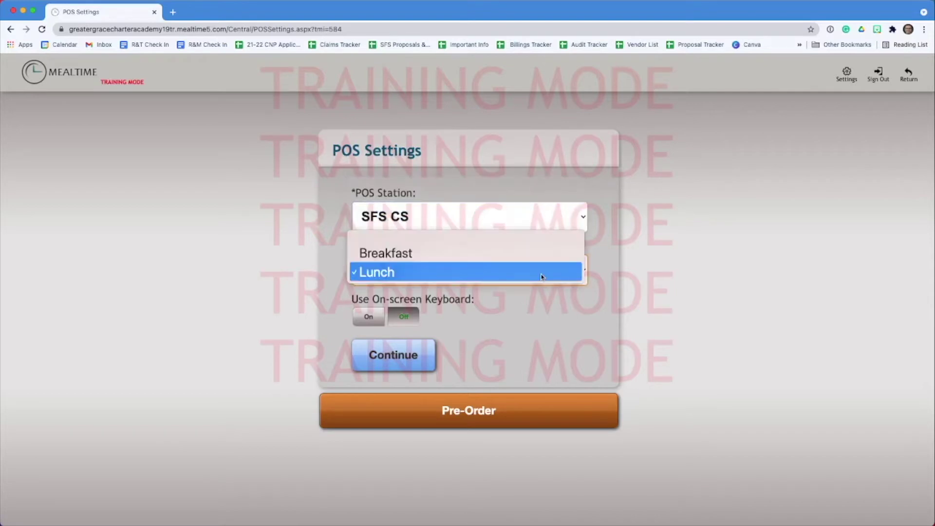
click(541, 276)
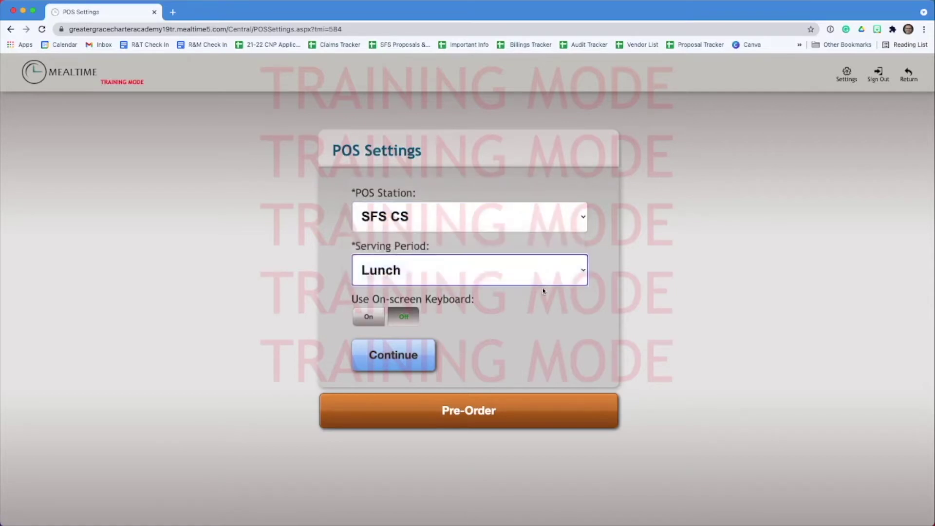
click(412, 319)
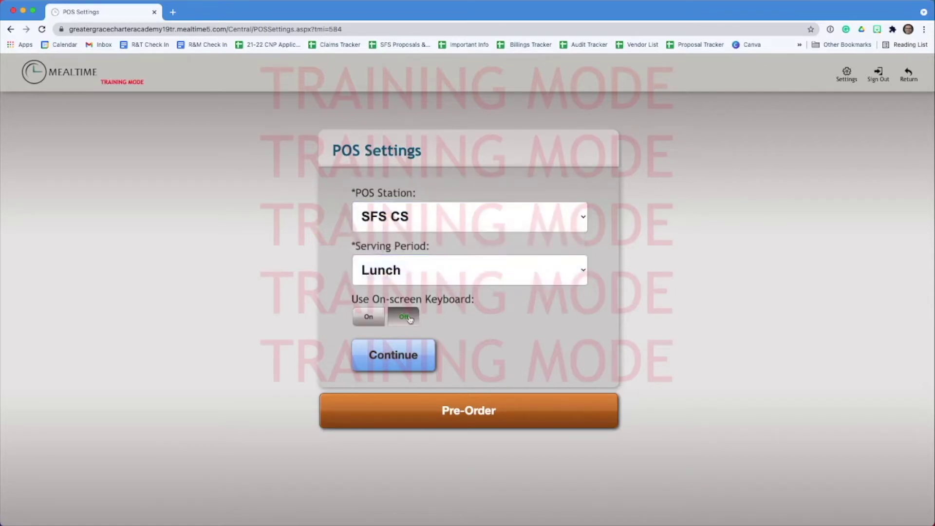
click(421, 363)
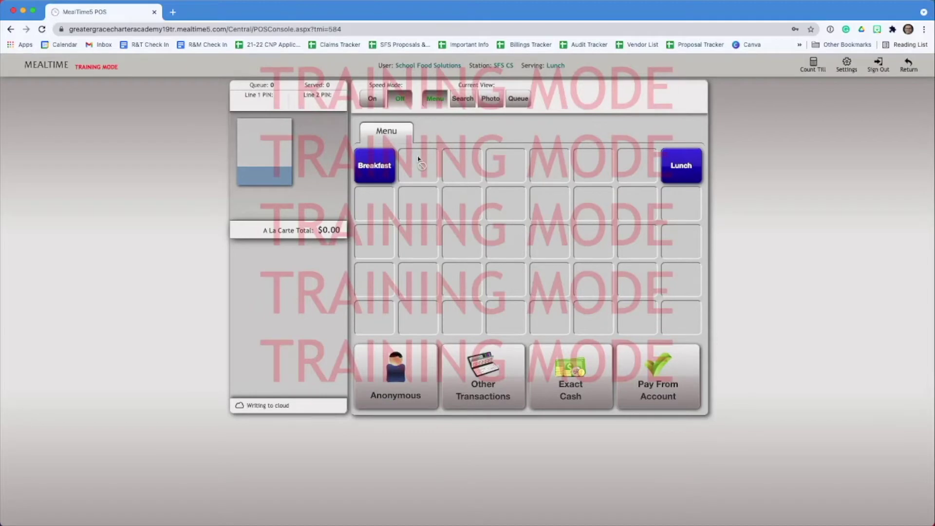
- Add one Lunch, load the student's account found by PIN, then check the queue counts
click(680, 164)
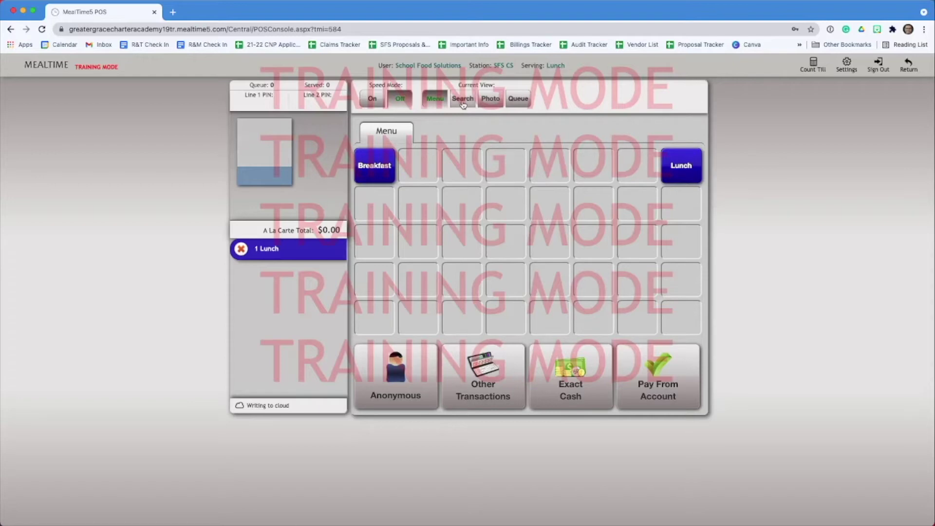
click(463, 99)
text(1027)
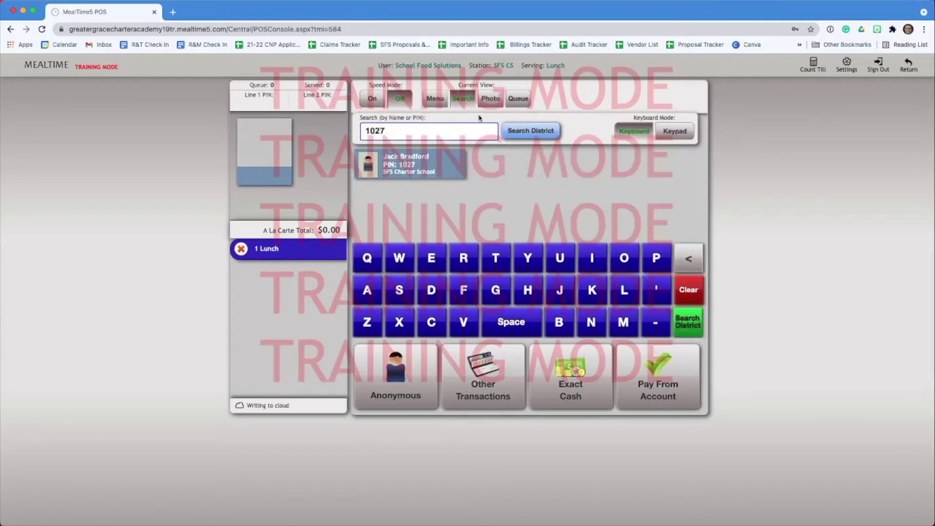
click(434, 169)
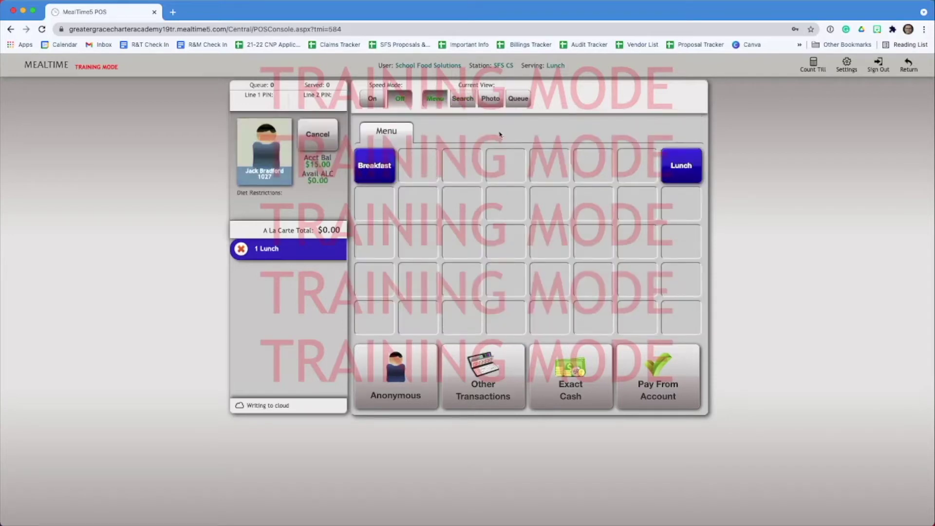
click(520, 100)
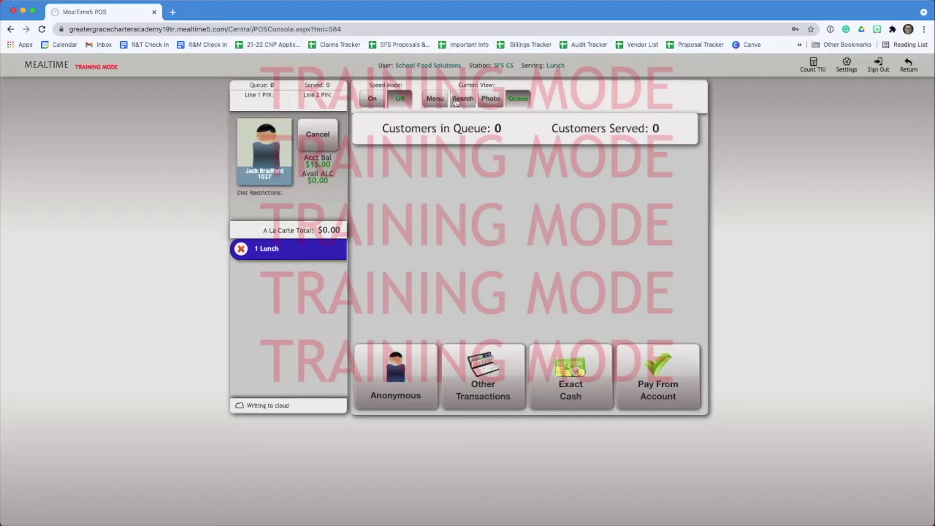
- Turn on Speed Mode and charge the Lunch to the student's account, leaving one customer served
click(435, 100)
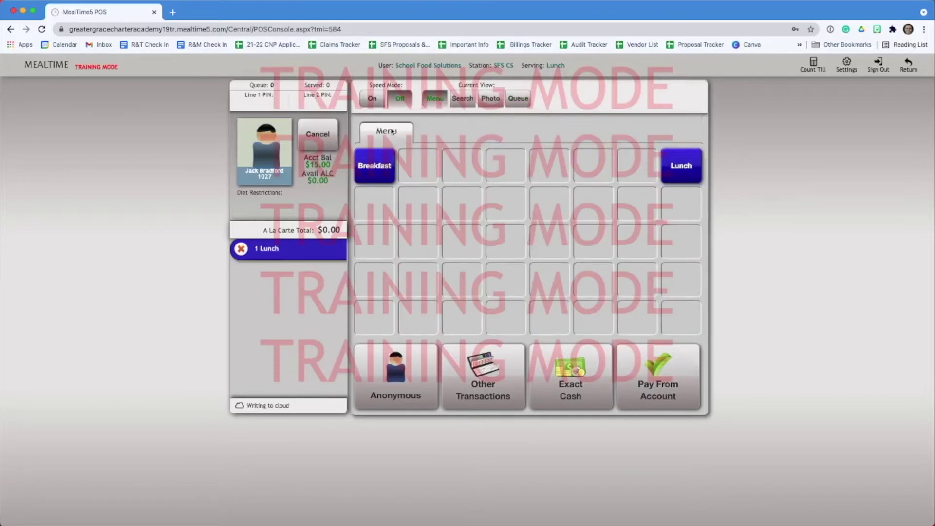
click(372, 100)
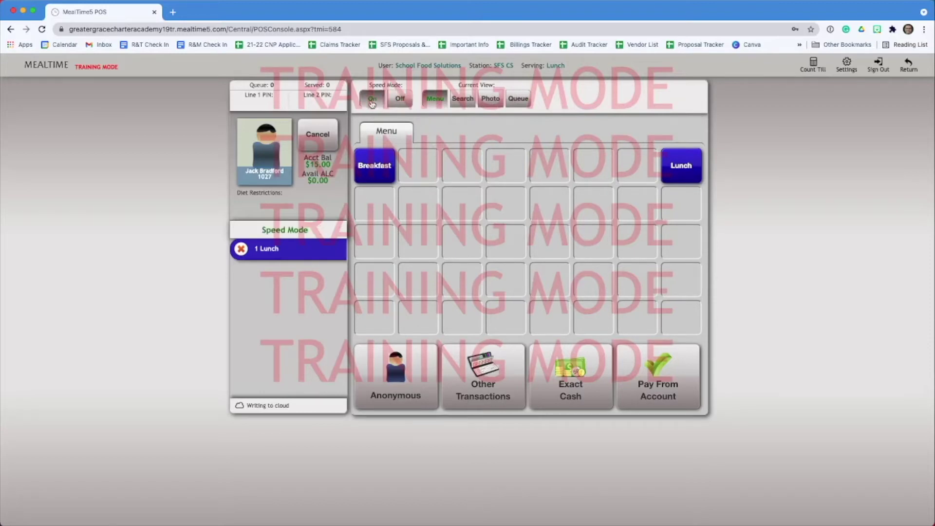
click(674, 370)
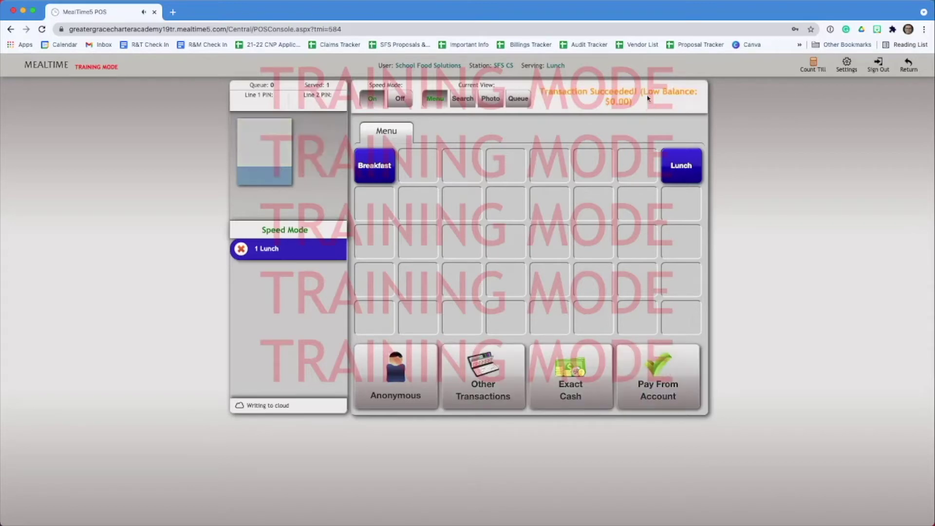
click(518, 98)
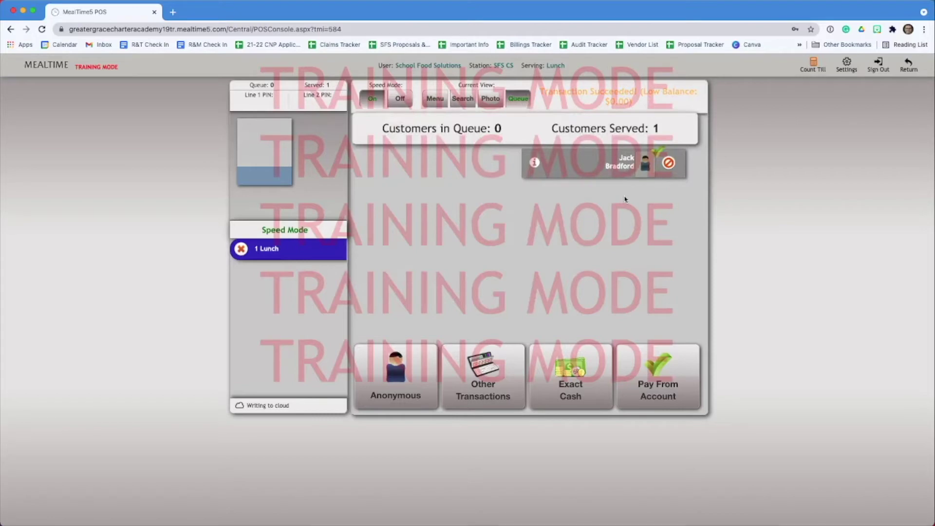
click(436, 100)
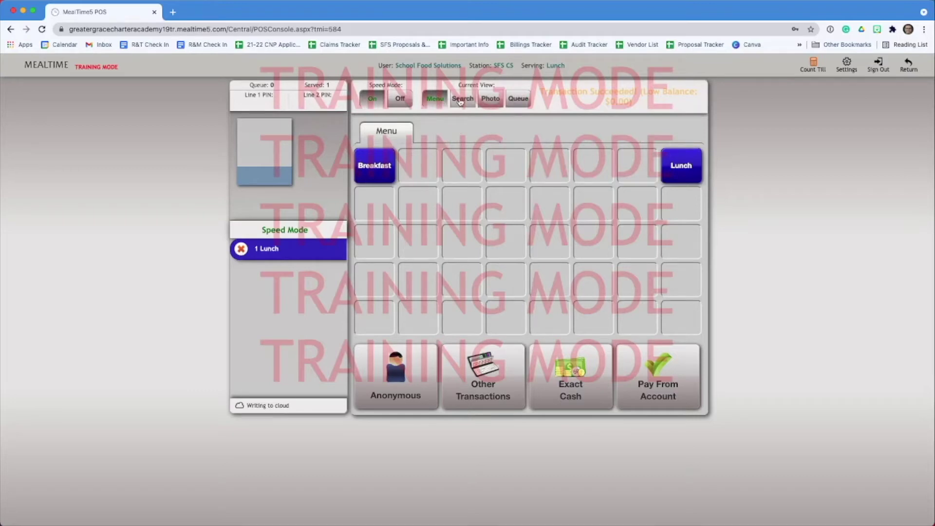
click(460, 100)
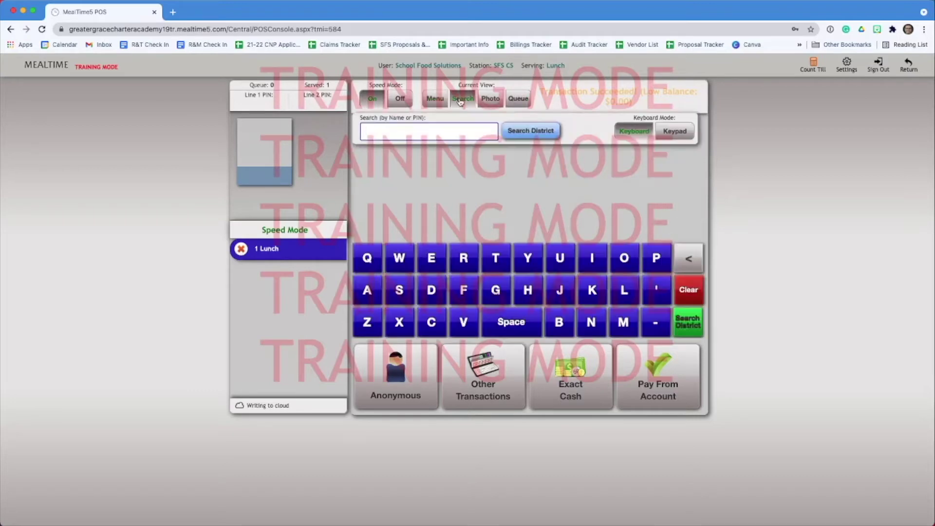
- Charge Lunch to two name-searched students, acknowledging one's diet-restrictions alert
text(rya)
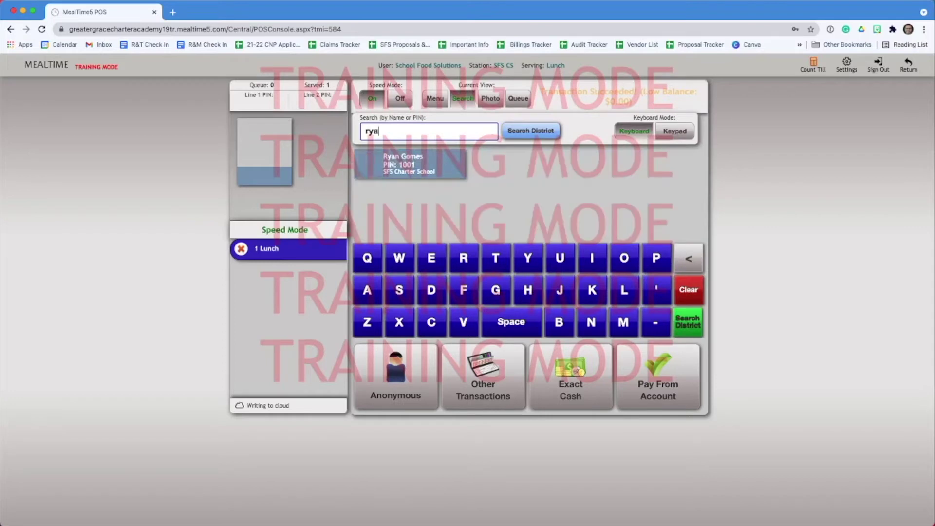
text(n)
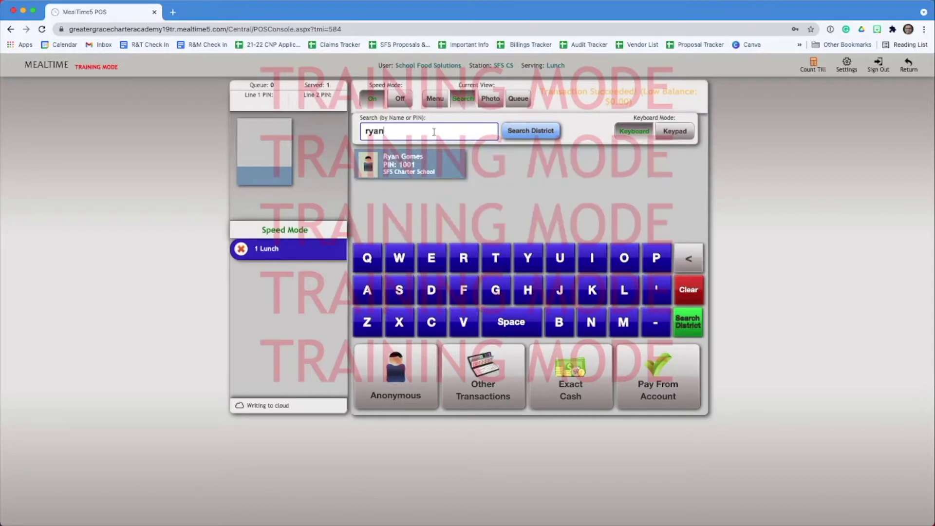
click(412, 171)
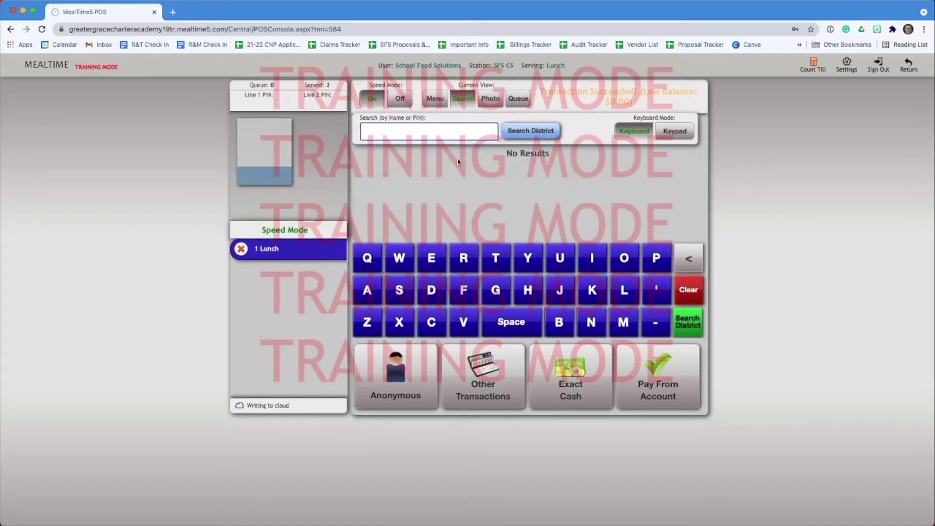
text(pepp)
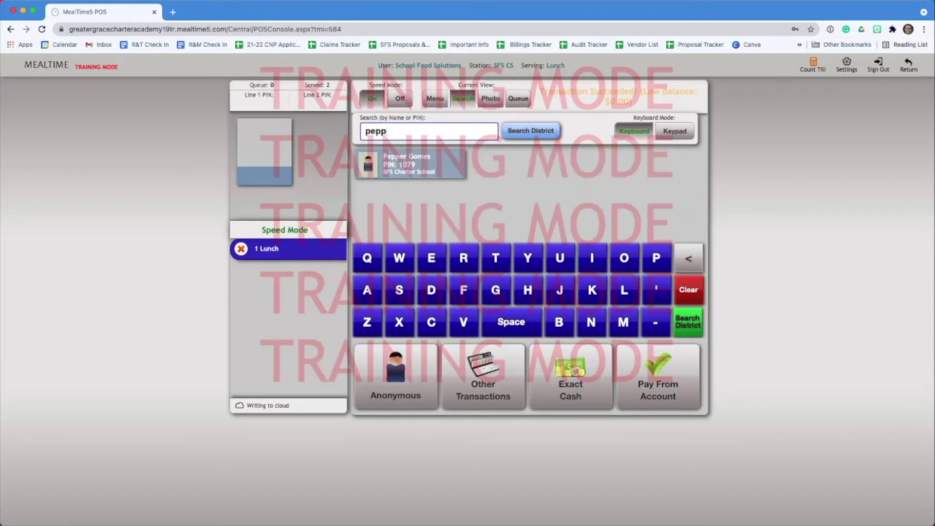
click(458, 167)
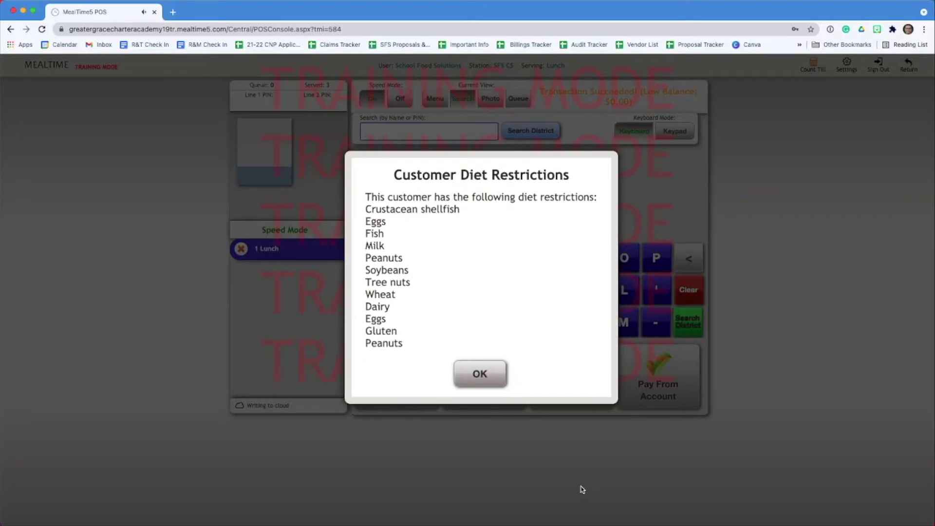
click(496, 384)
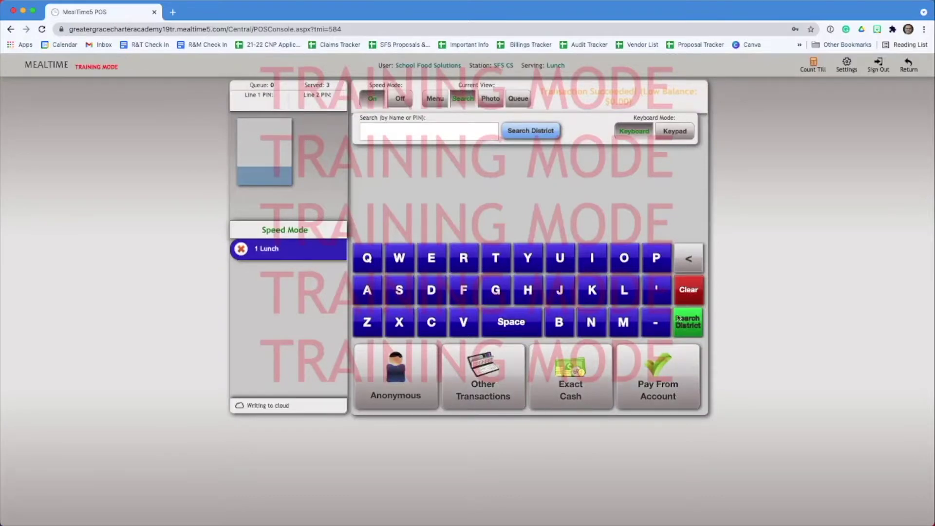
- Reset Speed Mode to one Lunch and charge a fourth student by PIN, making 4 served
click(518, 98)
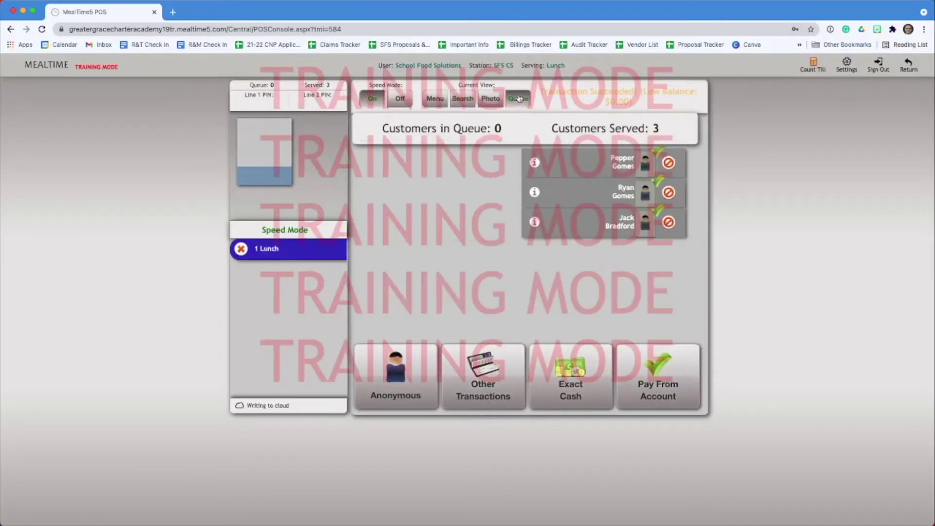
click(444, 105)
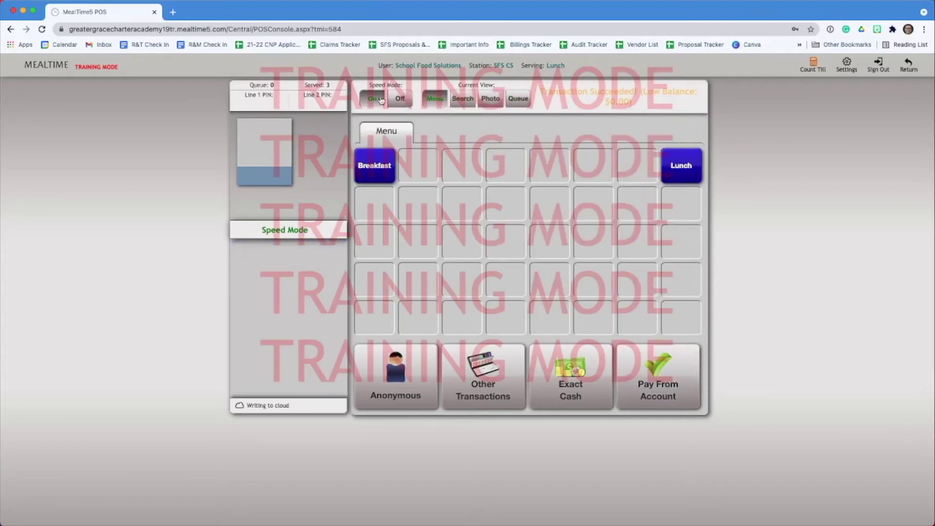
click(396, 100)
click(681, 172)
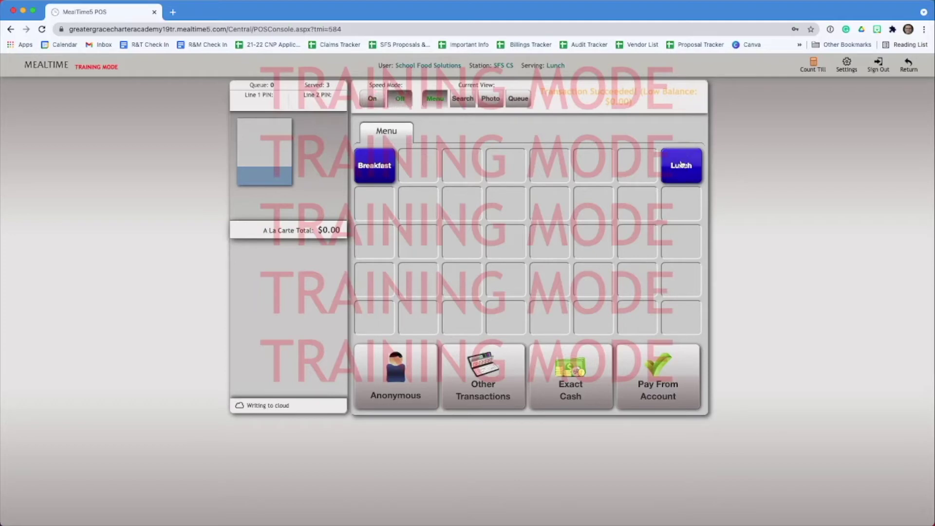
click(371, 99)
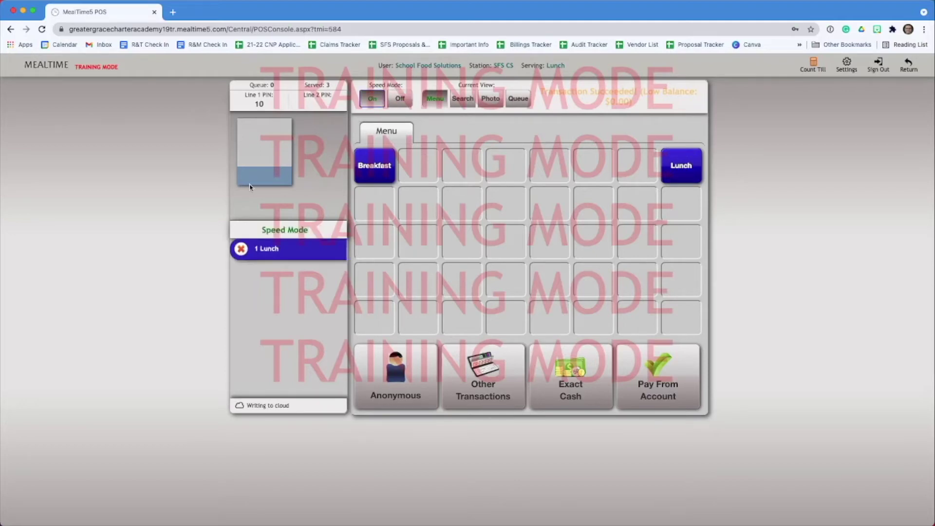
key(Return)
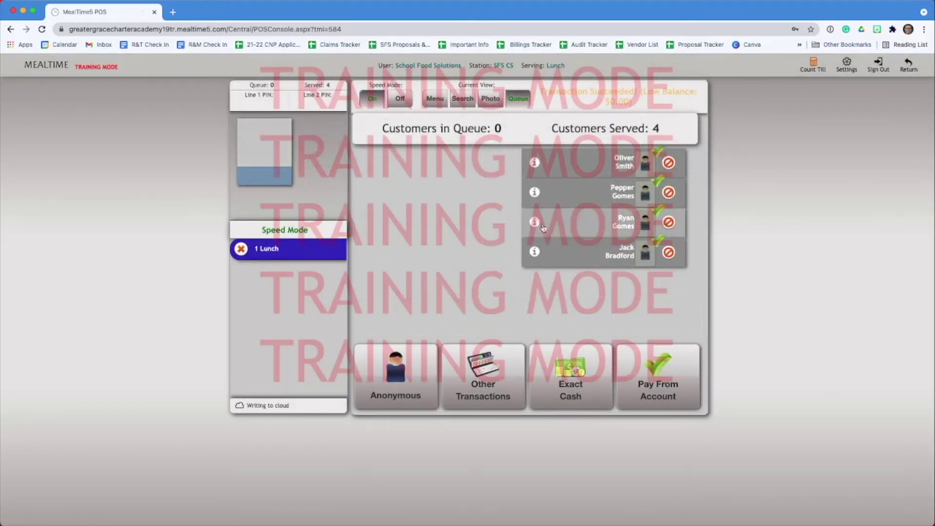
click(436, 100)
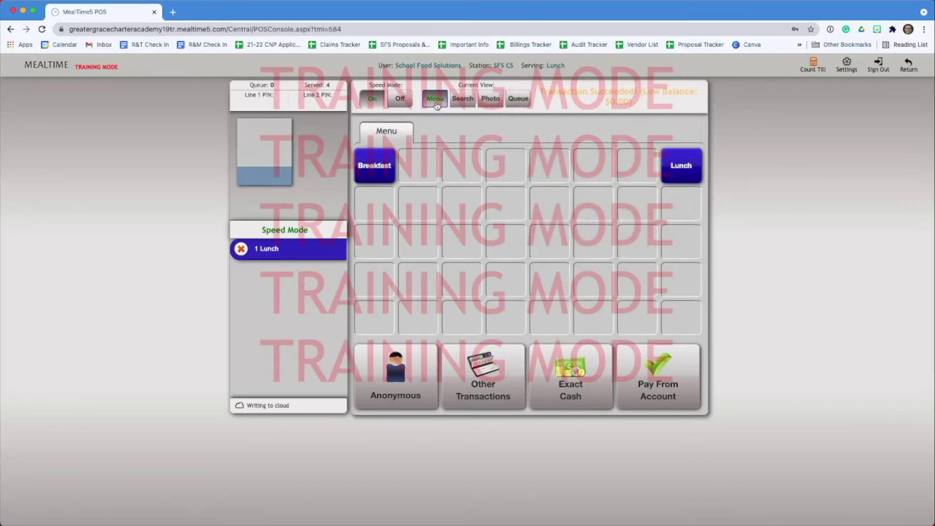
click(461, 100)
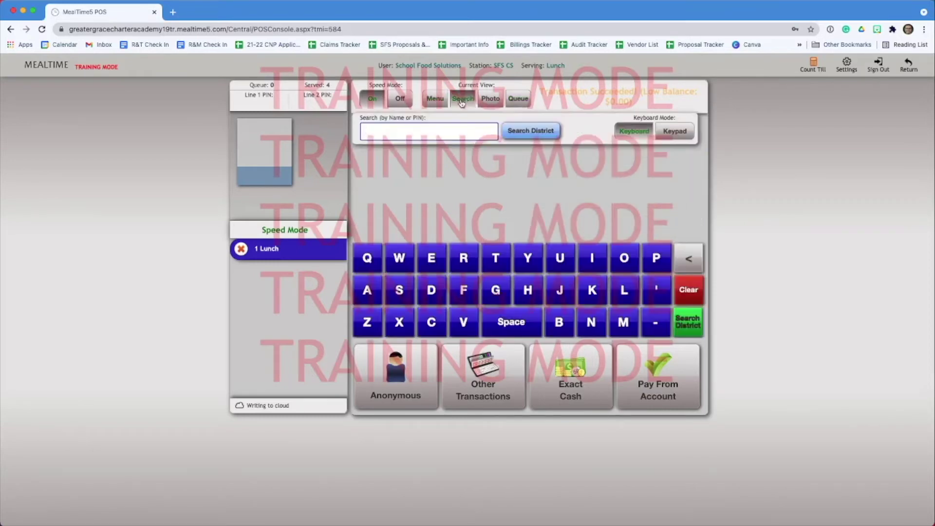
- Try serving a name-searched student a second lunch, then cancel because their account can't cover $2.75
text(ryan)
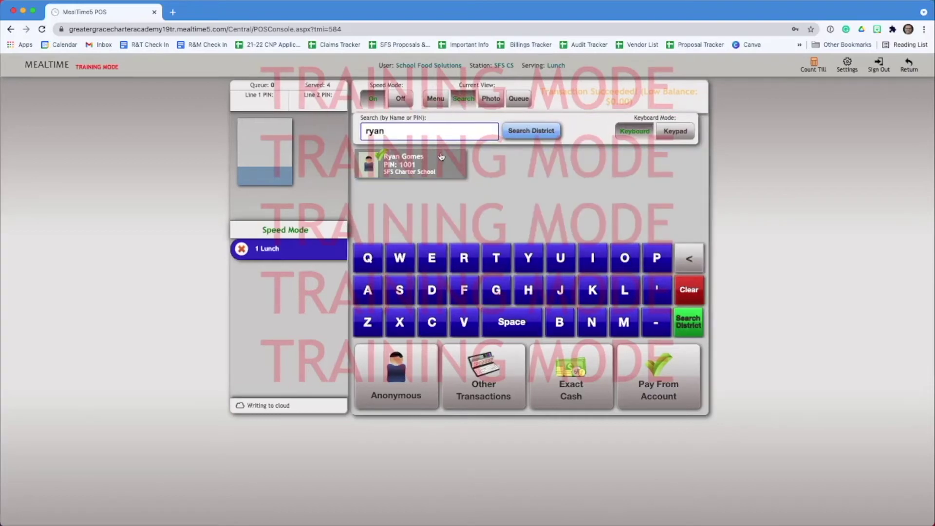
click(440, 157)
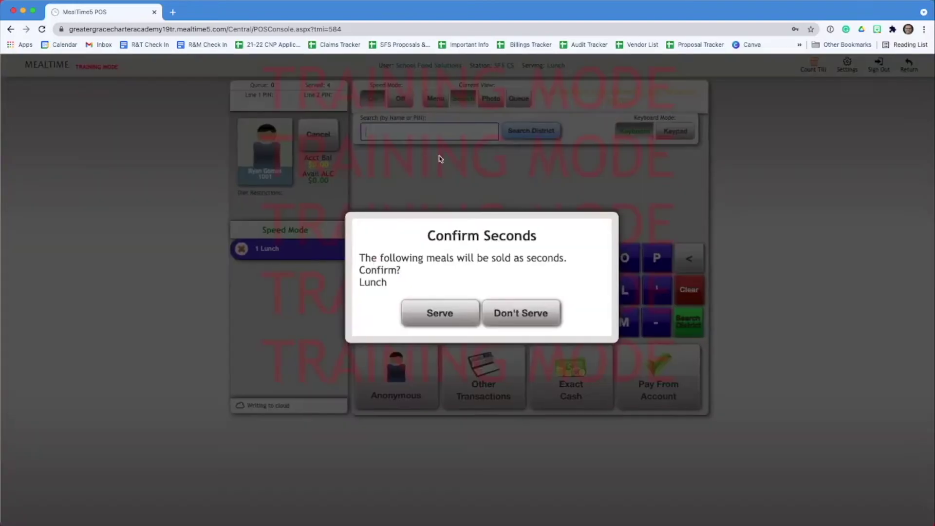
click(468, 313)
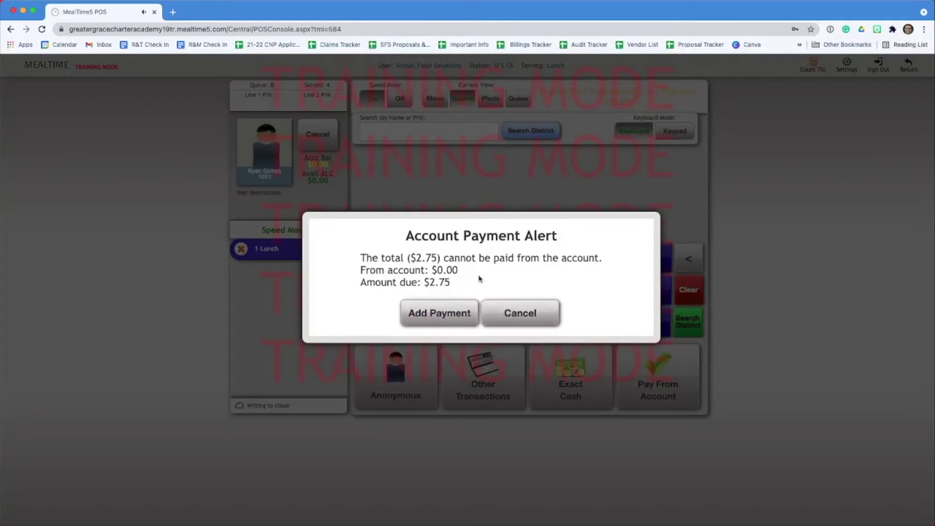
click(520, 313)
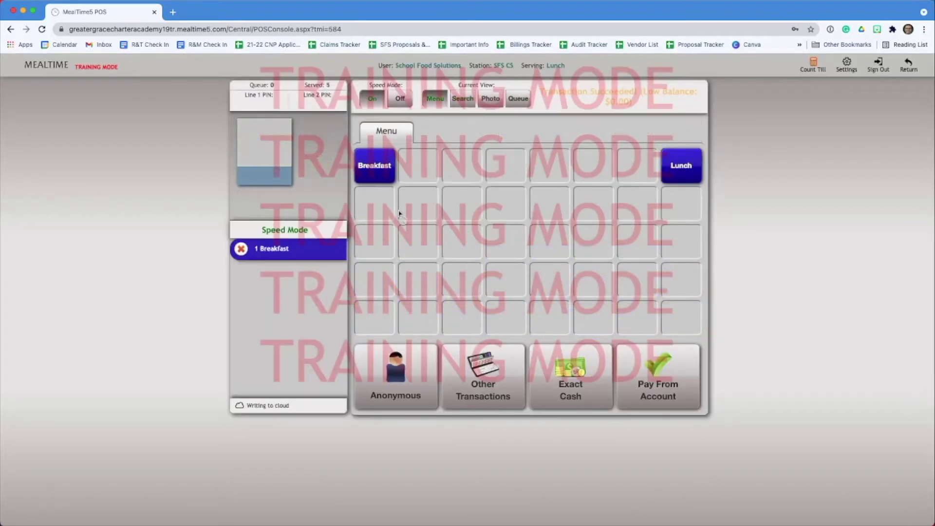
- Add Lunch to Speed Mode, serve a name-searched student, and view the six served customers
click(678, 168)
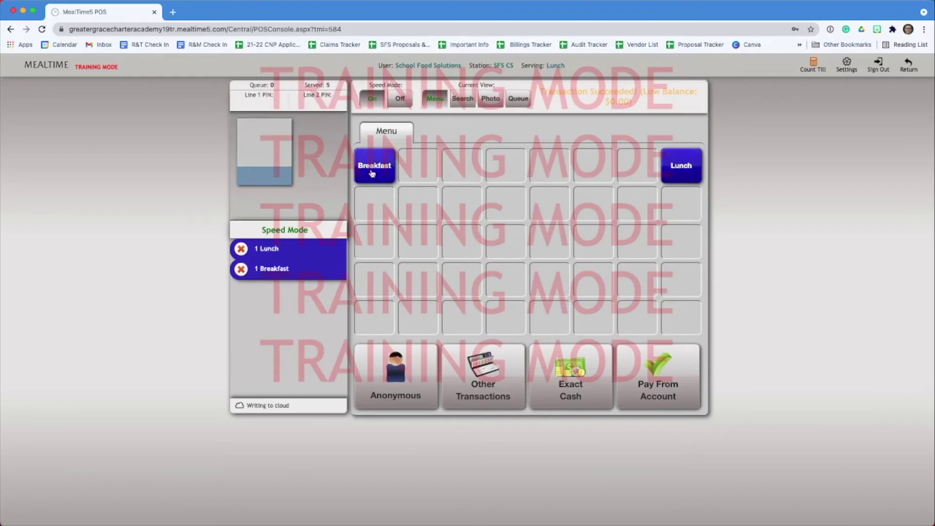
click(460, 100)
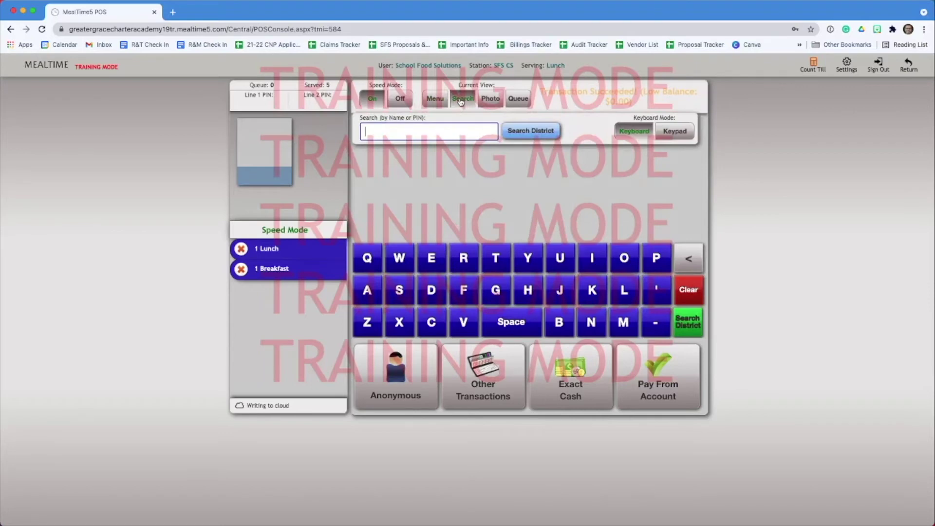
text(m)
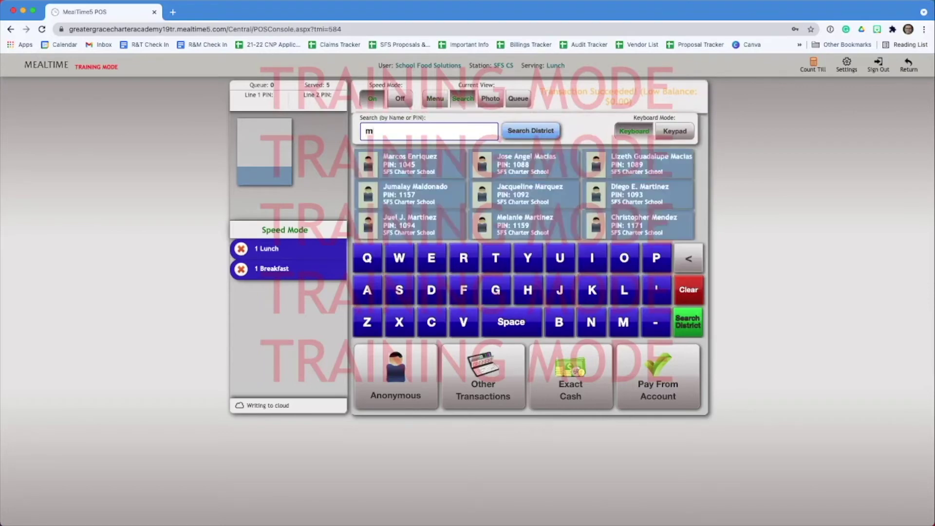
text(argi)
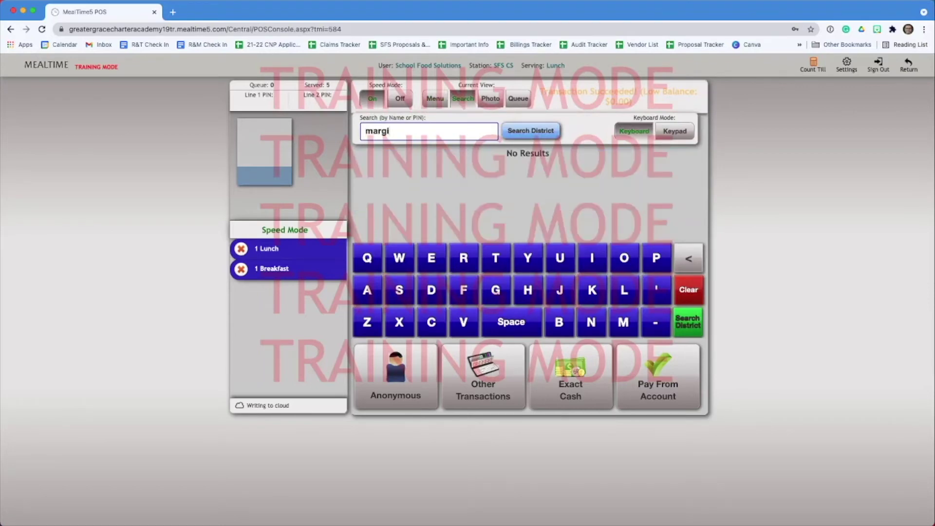
key(BackSpace)
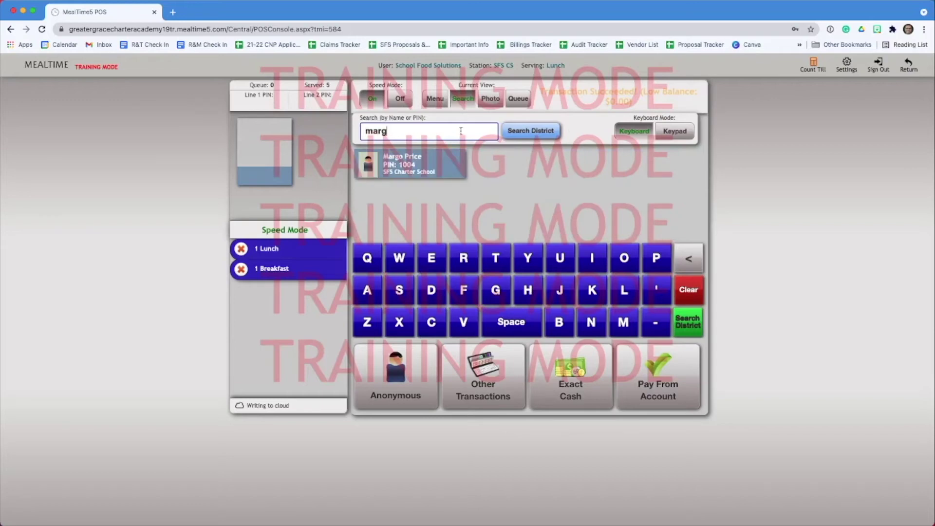
click(410, 162)
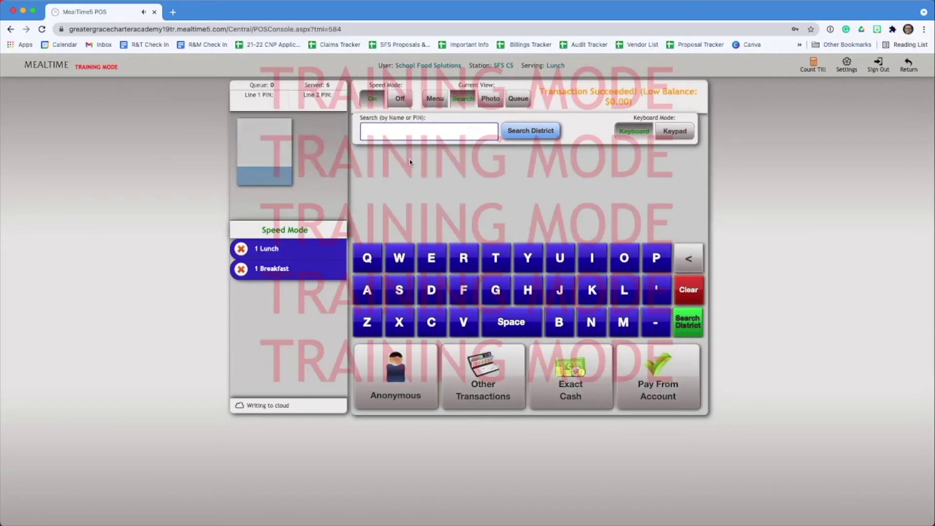
click(513, 100)
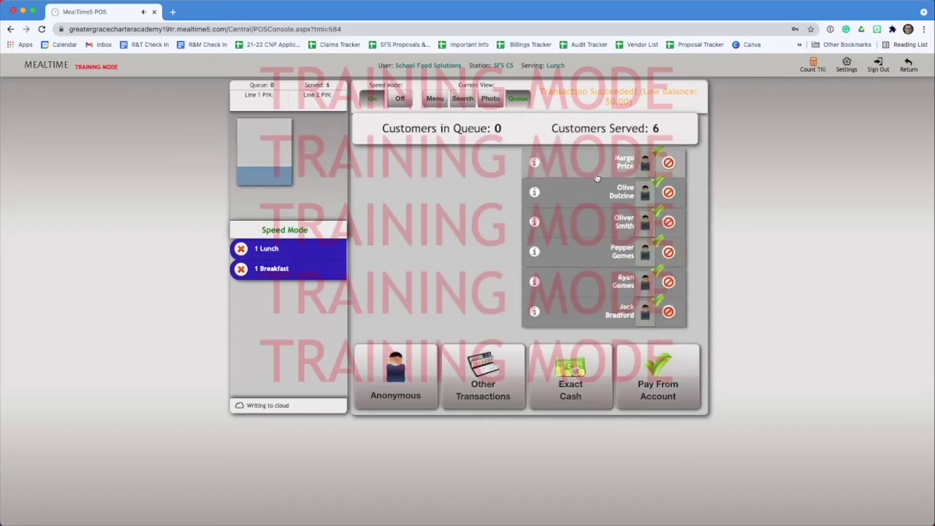
- Void the top transaction in the served list
click(668, 165)
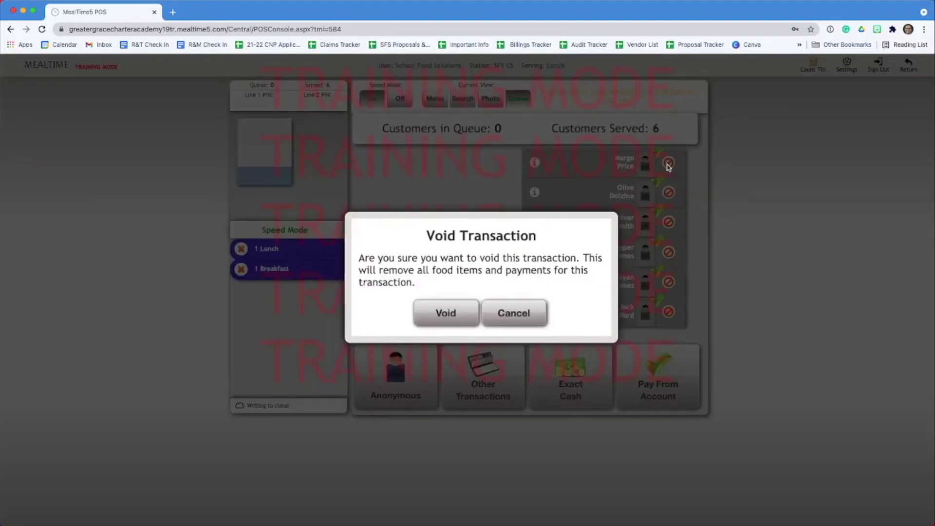
click(441, 325)
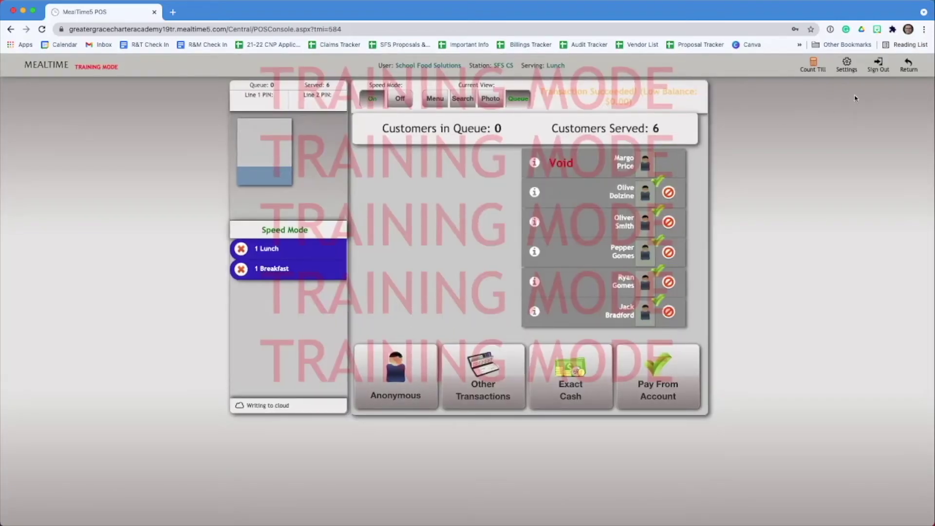
- Sign out through Count Till & Exit, saving the till count with 0 left in till
click(879, 68)
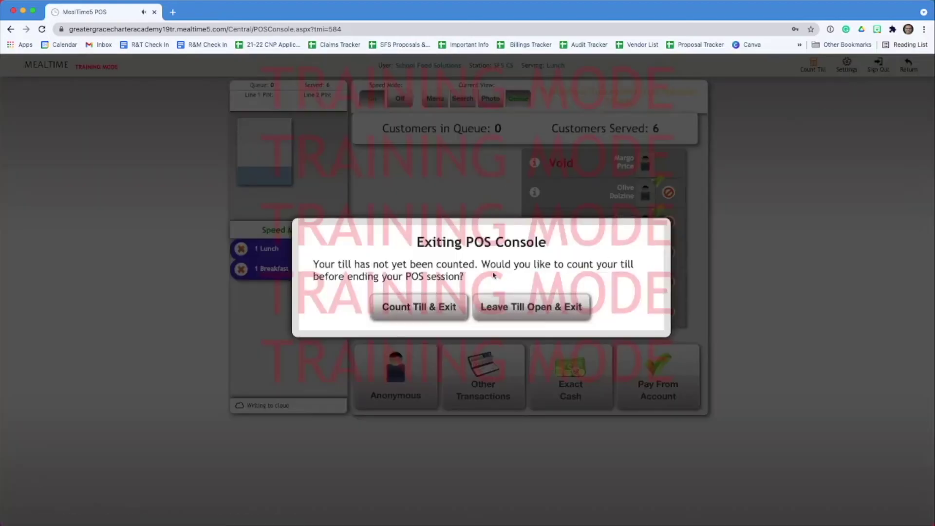
click(410, 311)
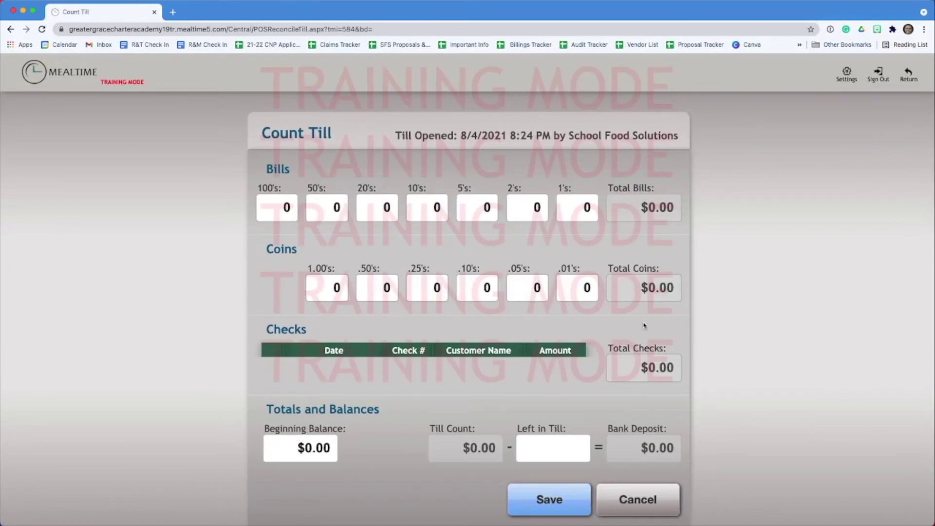
scroll(478, 406, down, 1)
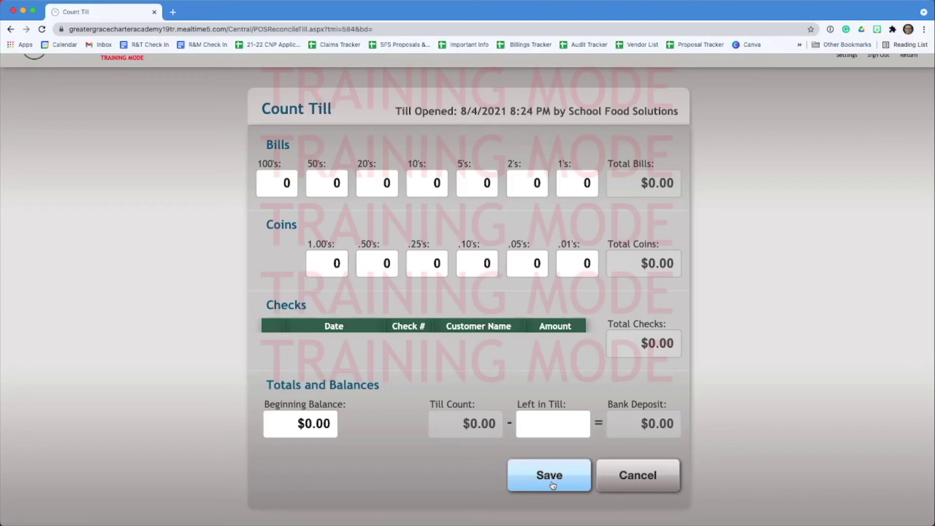
click(549, 429)
text(0)
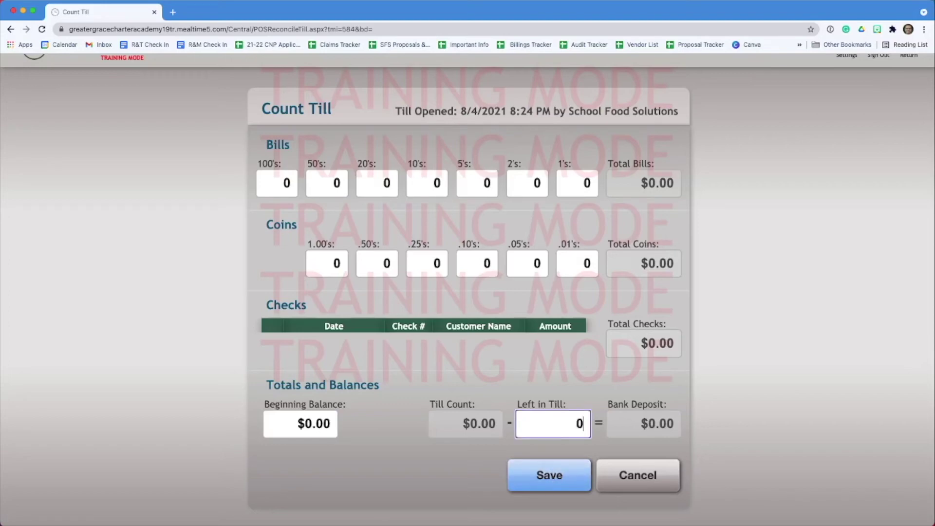
click(547, 482)
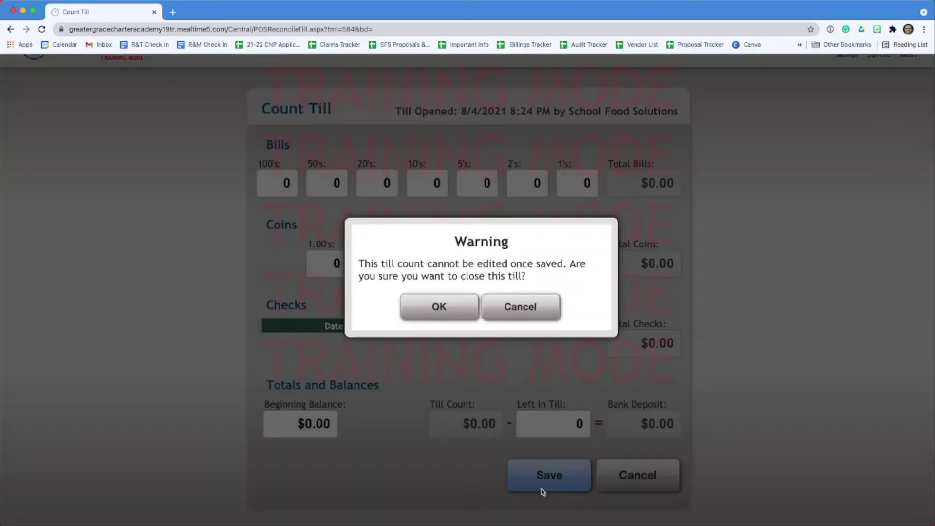
click(454, 319)
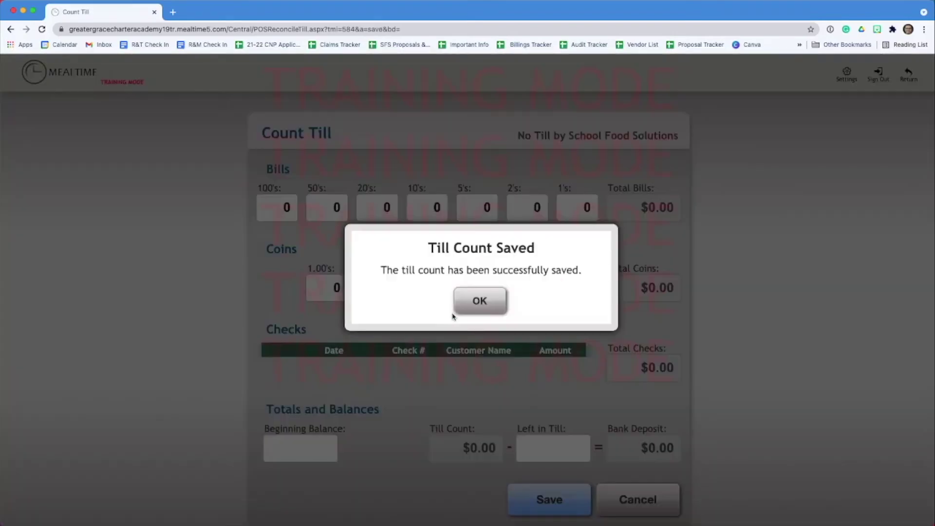
click(487, 314)
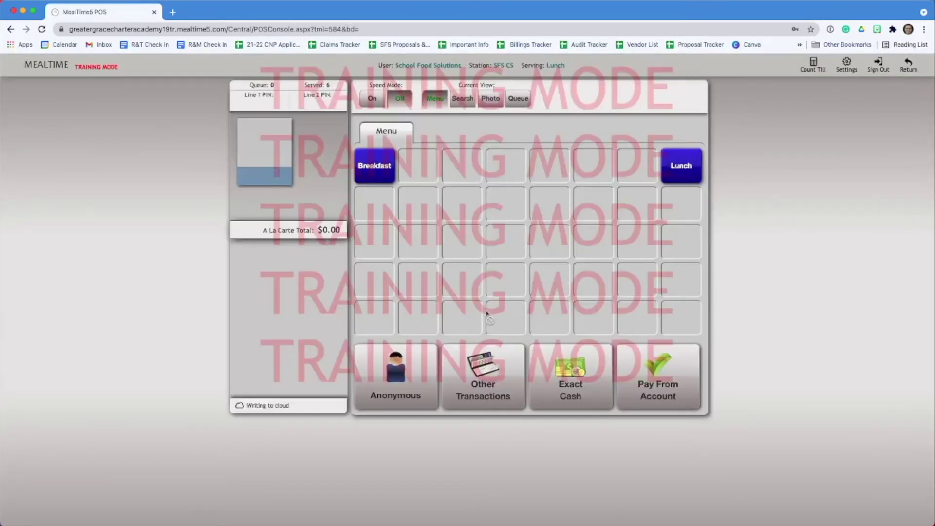
- Return to the home page and open the Daily Operations Summary report from the Reports menu
click(908, 66)
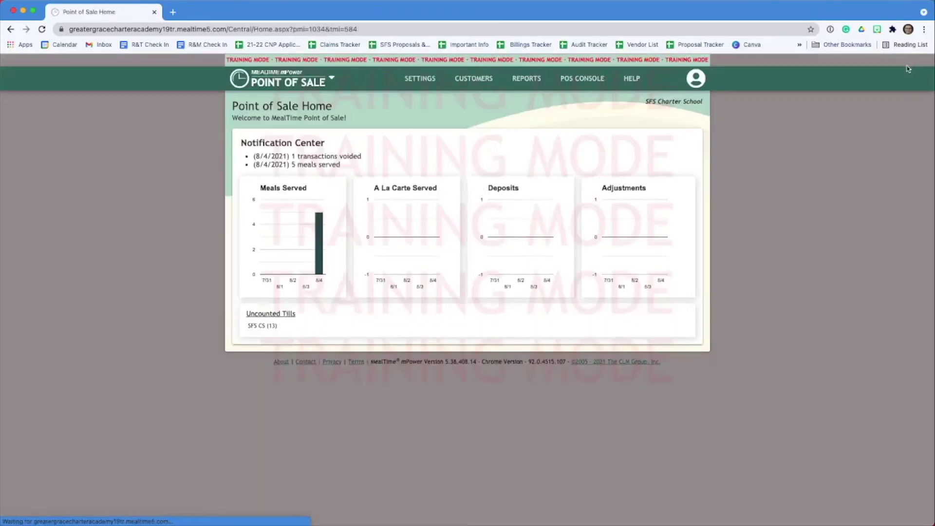
click(527, 82)
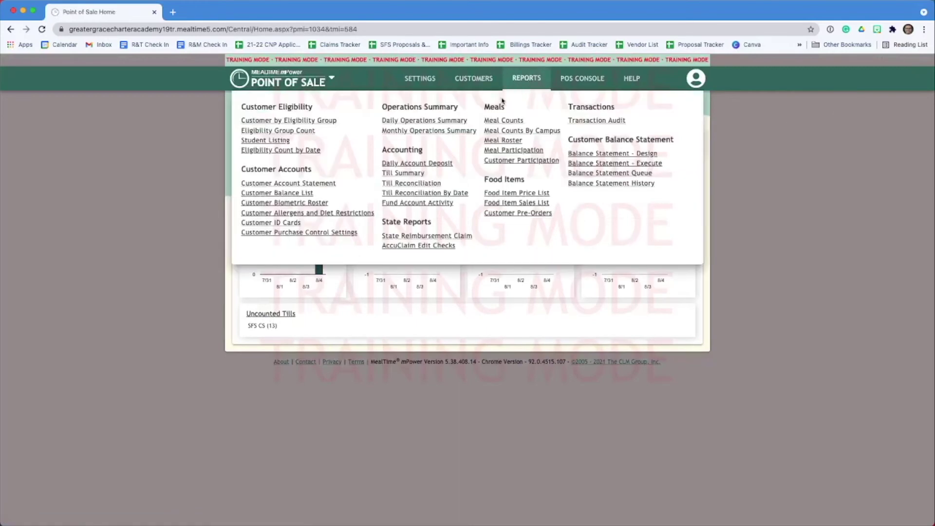
click(431, 121)
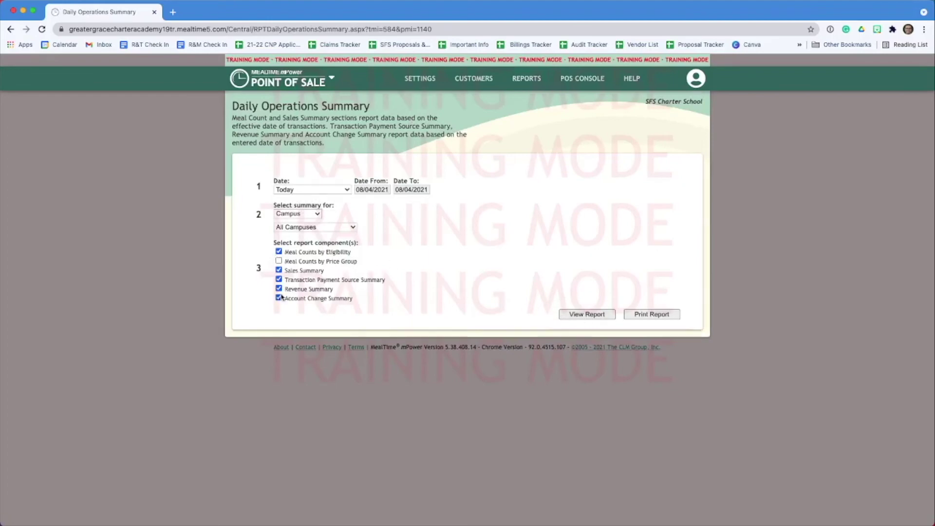
- View today's Daily Operations Summary with only Meal Counts by Eligibility: 1 breakfast, 4 lunches
click(583, 315)
scroll(563, 286, down, 3)
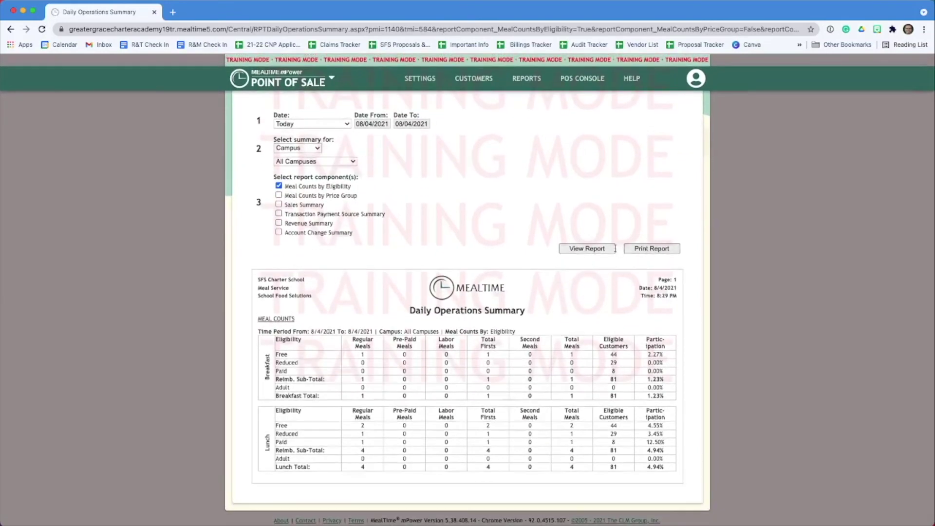
click(589, 249)
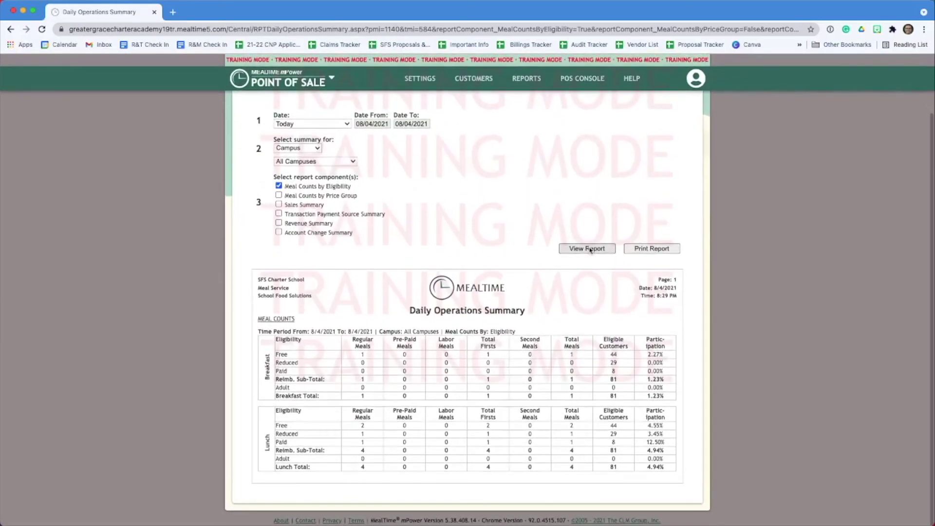